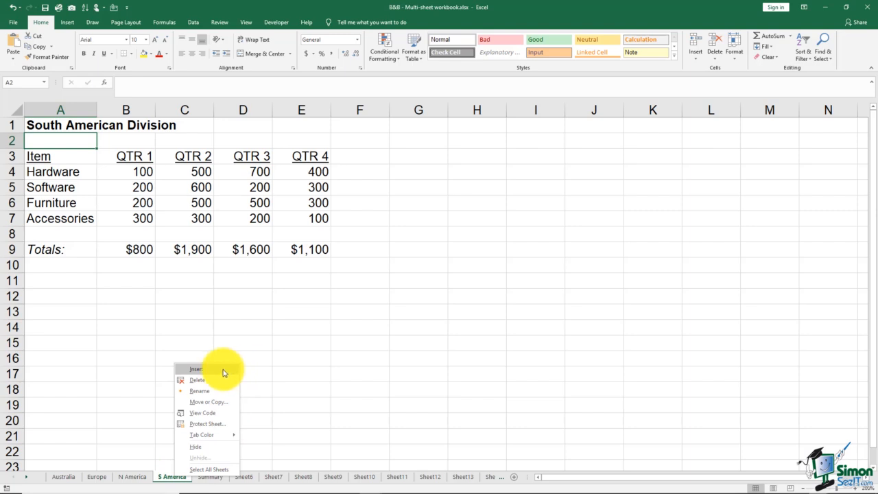
Insert a blank worksheet before the S America sheet and delete that new worksheet again
{"action": "left_click", "coordinate": [223, 372]}
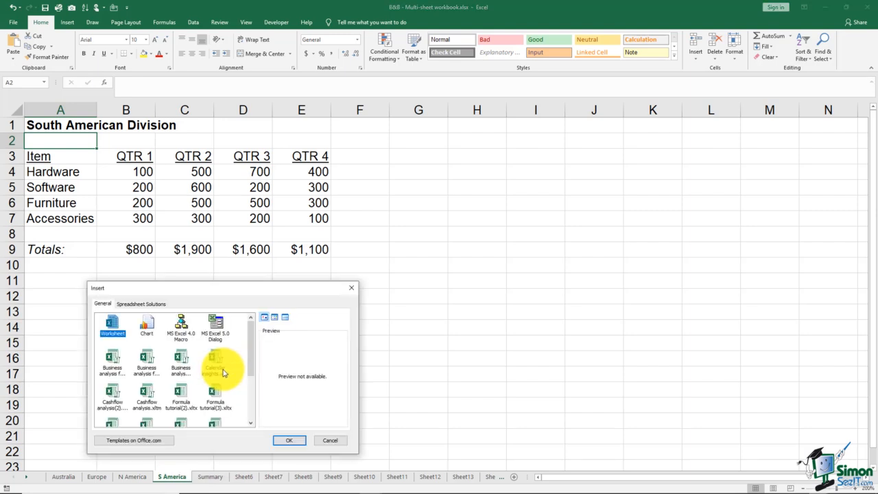
{"action": "double_click", "coordinate": [112, 324]}
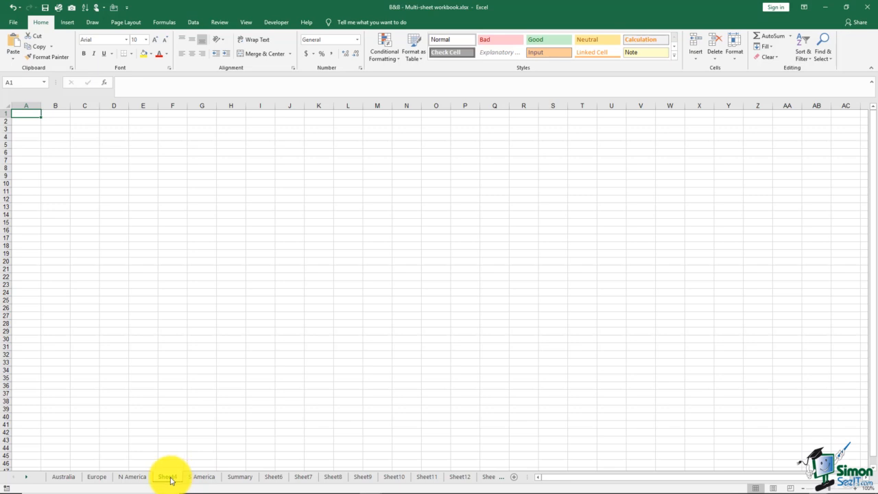
{"action": "right_click", "coordinate": [170, 480]}
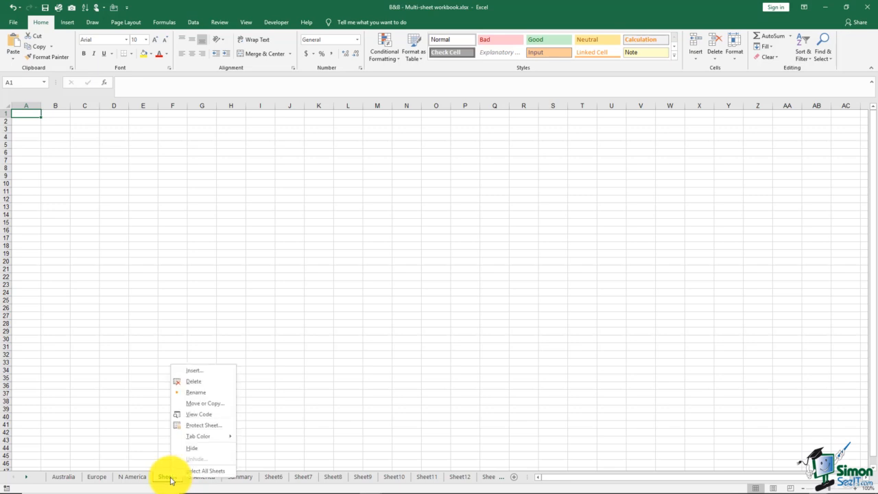
{"action": "left_click", "coordinate": [192, 382]}
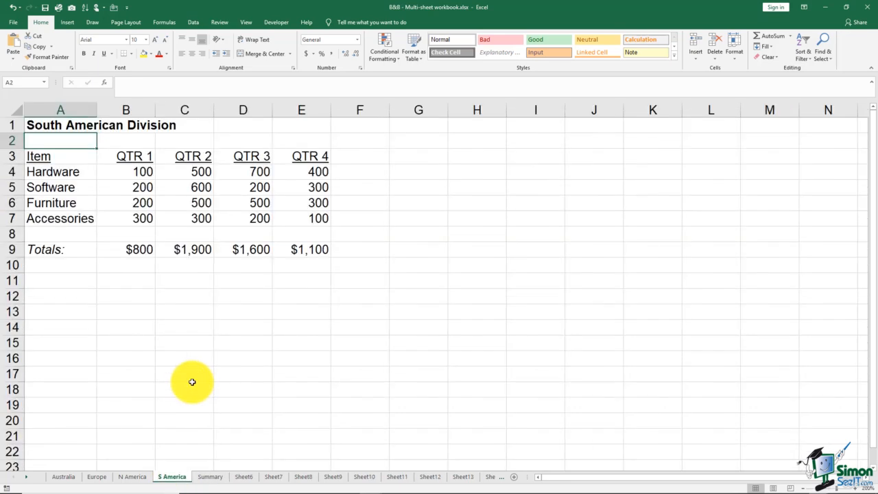
{"action": "right_click", "coordinate": [180, 478]}
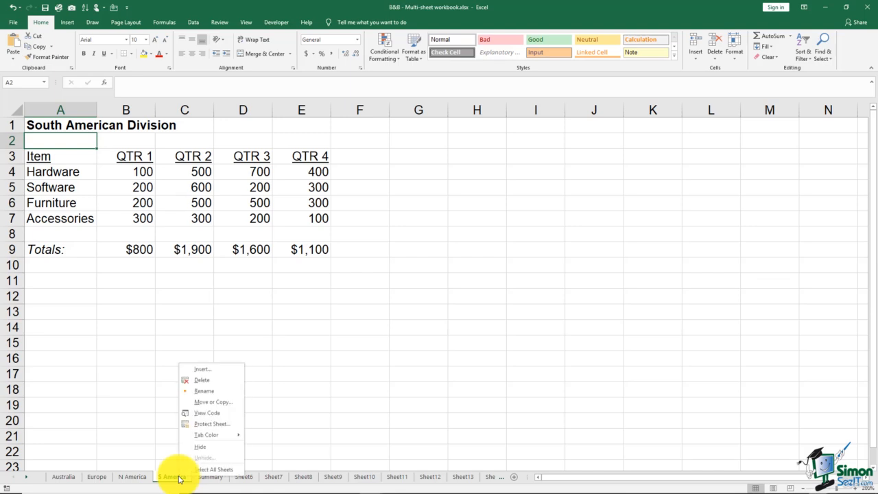
{"action": "left_click", "coordinate": [214, 392]}
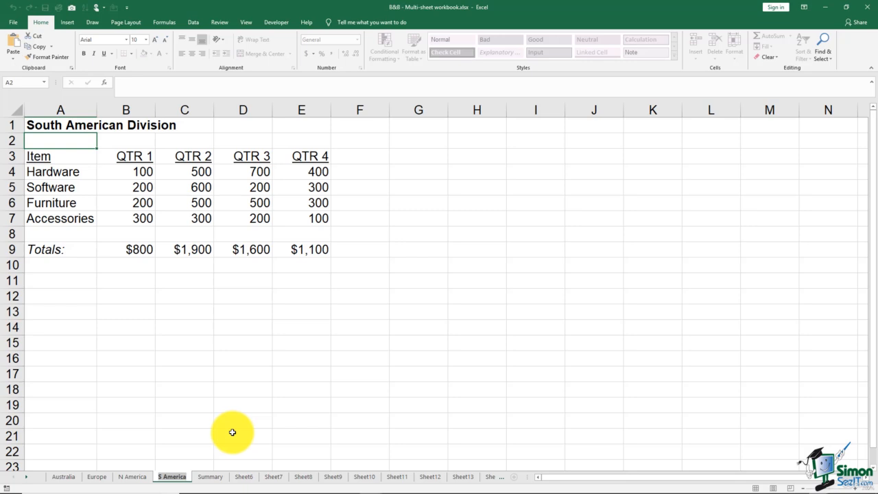
{"action": "left_click", "coordinate": [232, 432]}
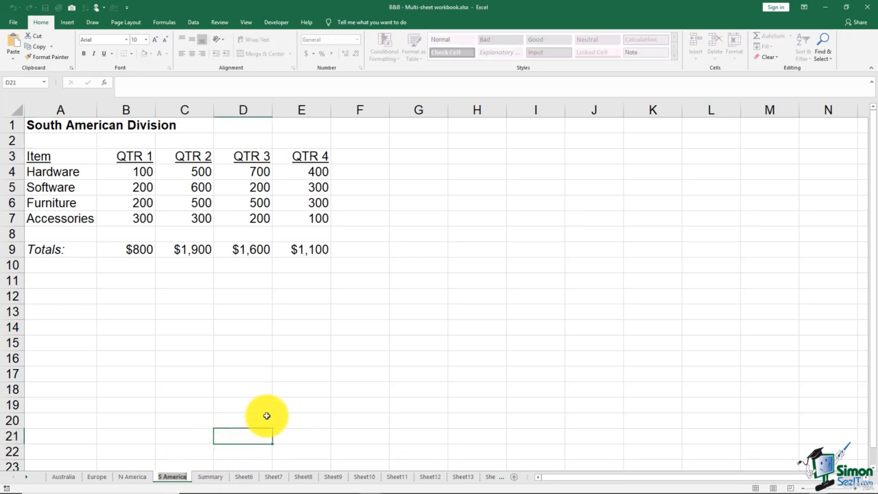
{"action": "left_click", "coordinate": [245, 401]}
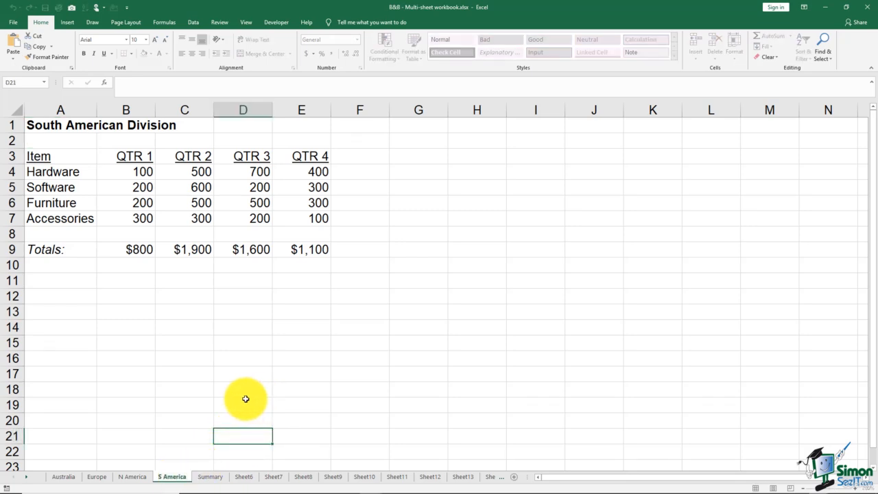
Move the S America sheet before the Australia sheet within the same workbook
{"action": "right_click", "coordinate": [173, 476]}
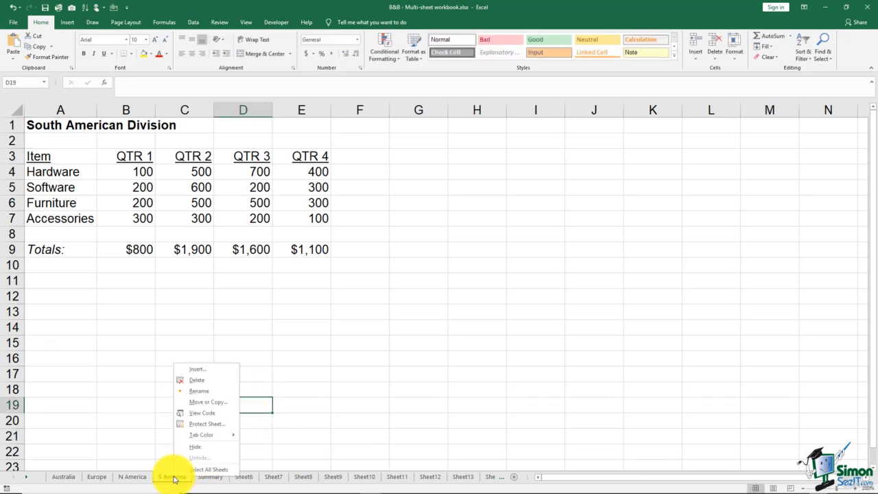
{"action": "left_click", "coordinate": [202, 401]}
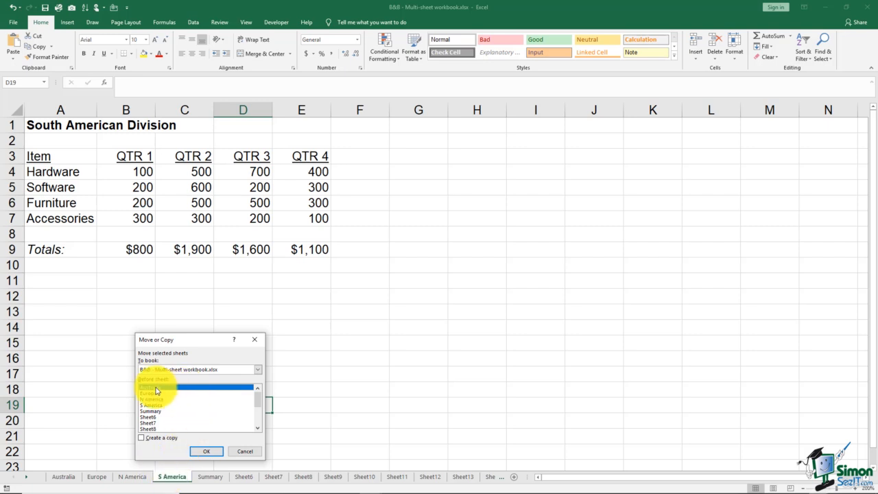
{"action": "left_click", "coordinate": [200, 452]}
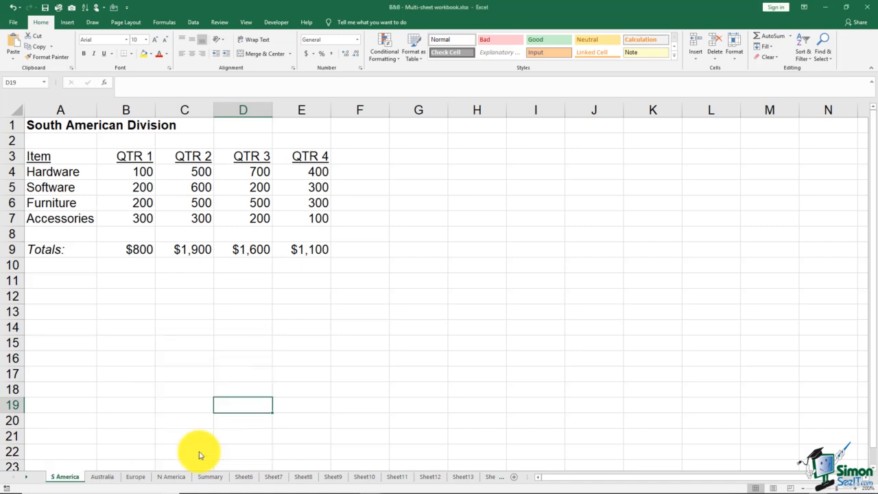
Create a copy of the S America sheet in a new workbook and close that workbook without saving
{"action": "right_click", "coordinate": [71, 477]}
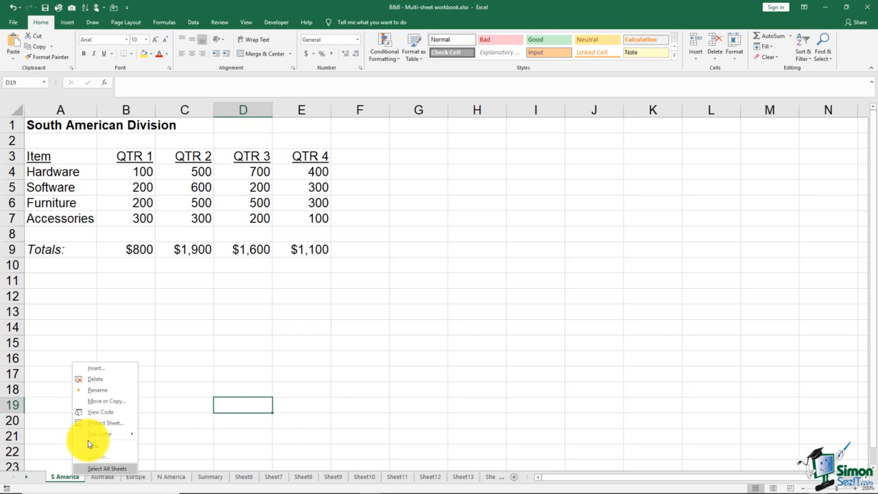
{"action": "left_click", "coordinate": [103, 406]}
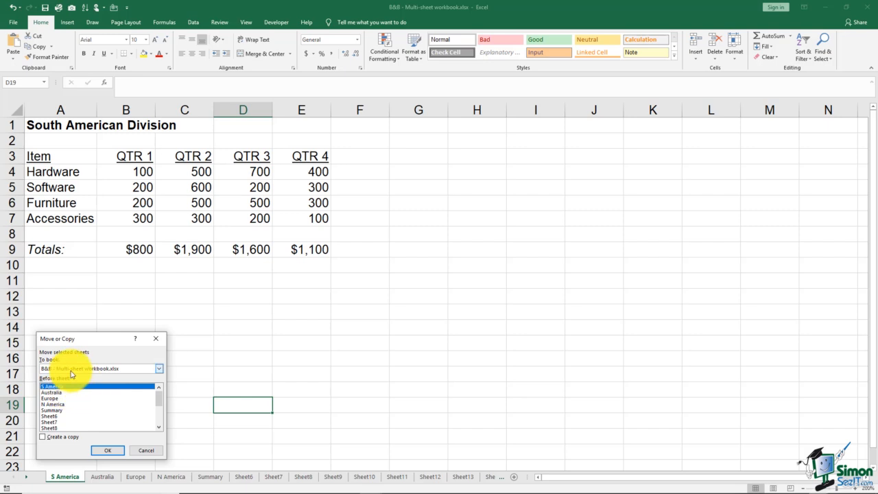
{"action": "left_click", "coordinate": [157, 369]}
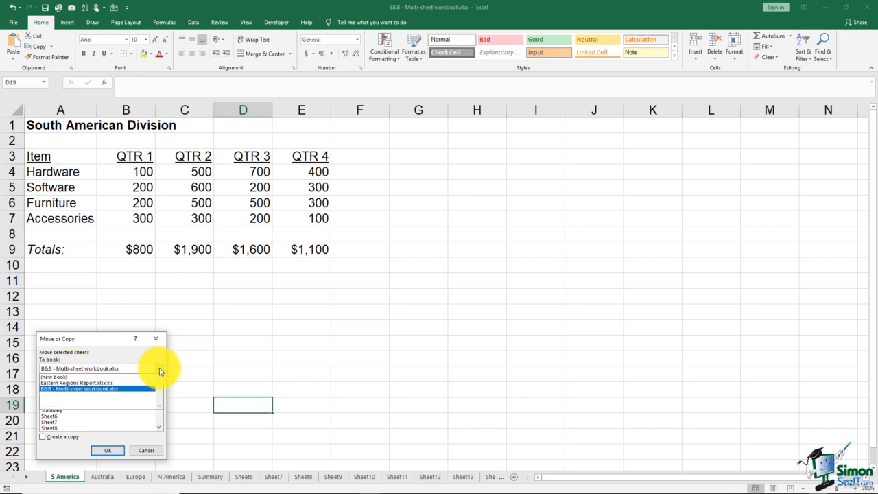
{"action": "left_click", "coordinate": [61, 377]}
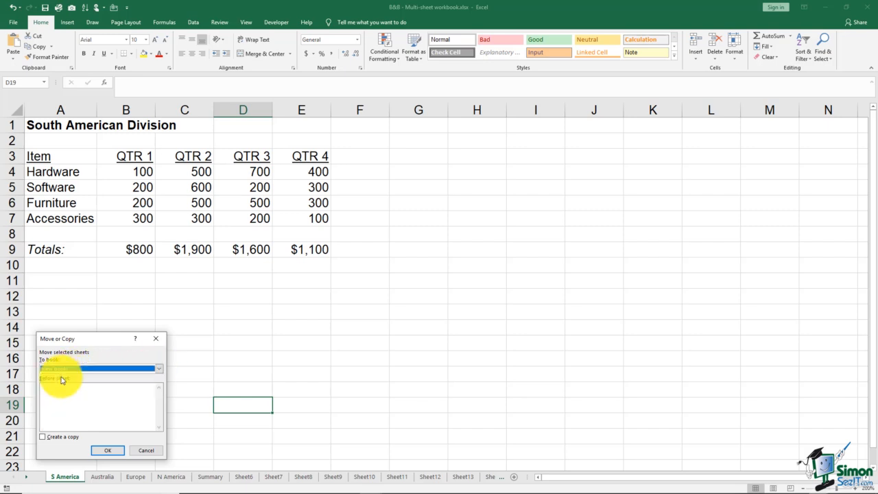
{"action": "left_click", "coordinate": [43, 438]}
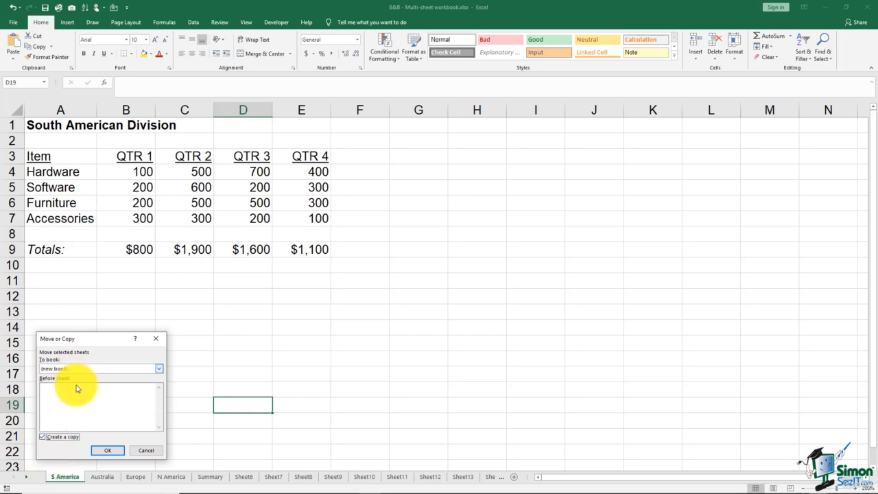
{"action": "left_click", "coordinate": [107, 450]}
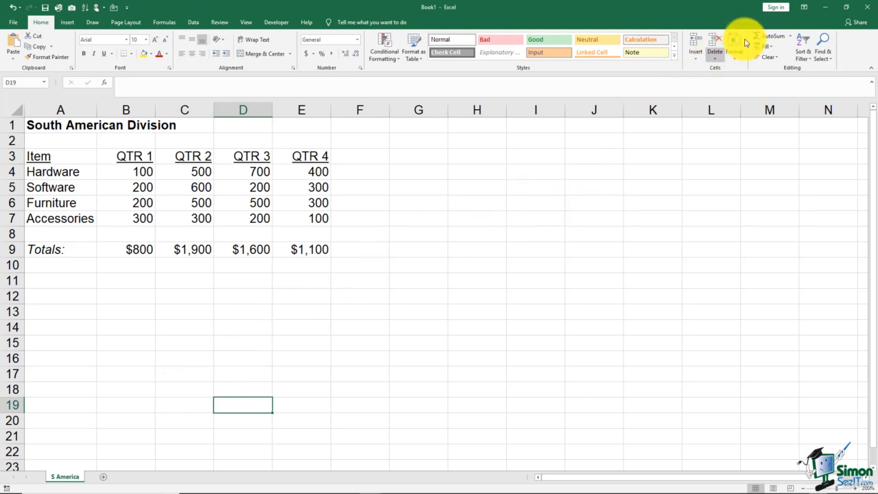
{"action": "left_click", "coordinate": [859, 10]}
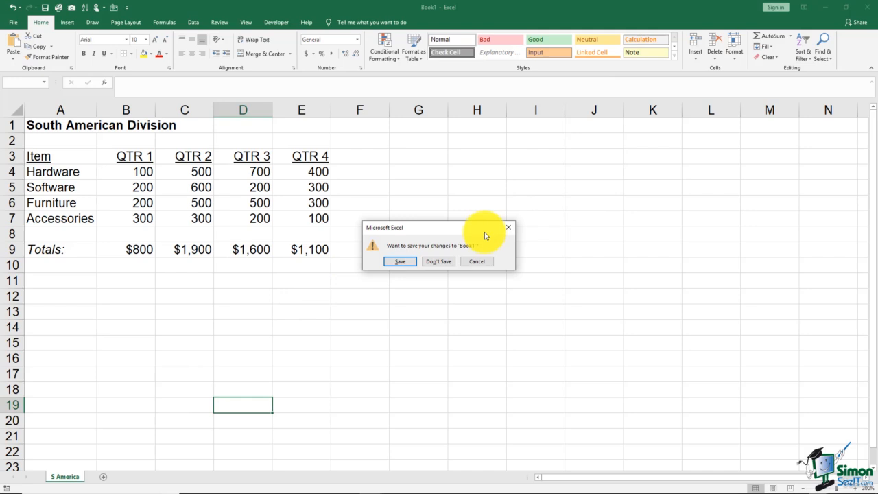
{"action": "left_click", "coordinate": [447, 262]}
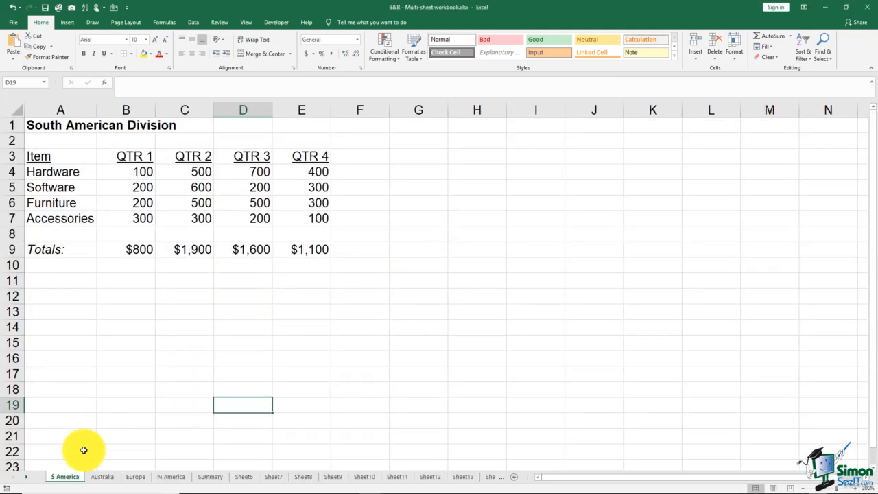
View the code window of the S America sheet and return to the workbook
{"action": "right_click", "coordinate": [75, 478]}
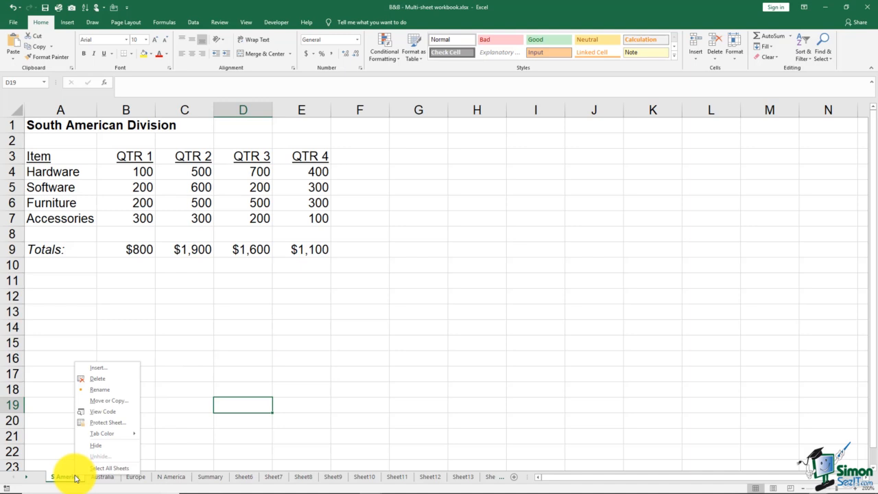
{"action": "left_click", "coordinate": [101, 413]}
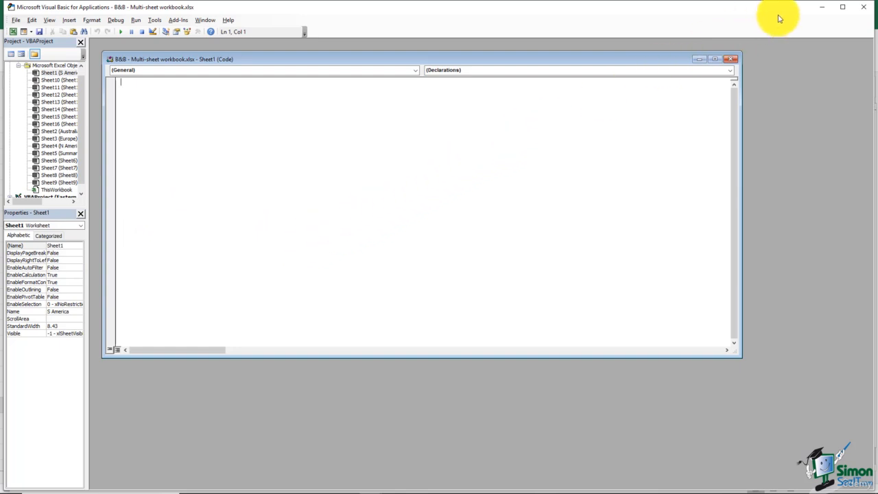
{"action": "left_click", "coordinate": [861, 11]}
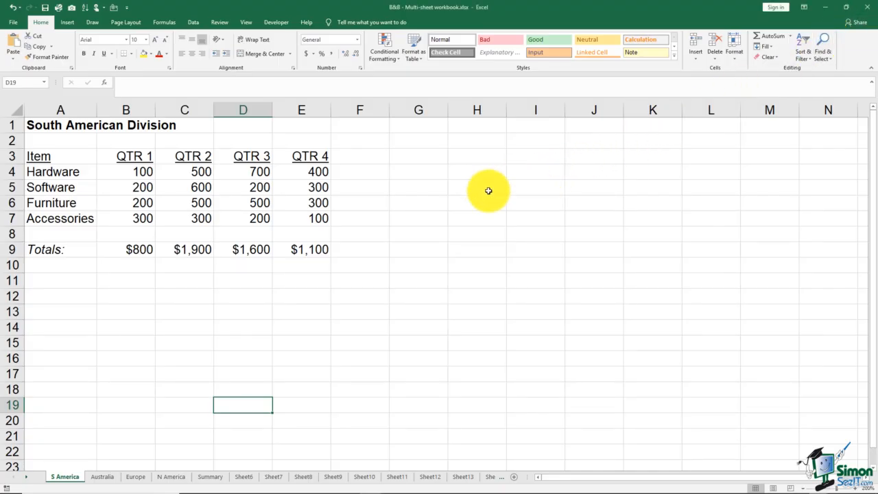
Look at the Protect Sheet options for the S America sheet without applying protection
{"action": "right_click", "coordinate": [69, 480]}
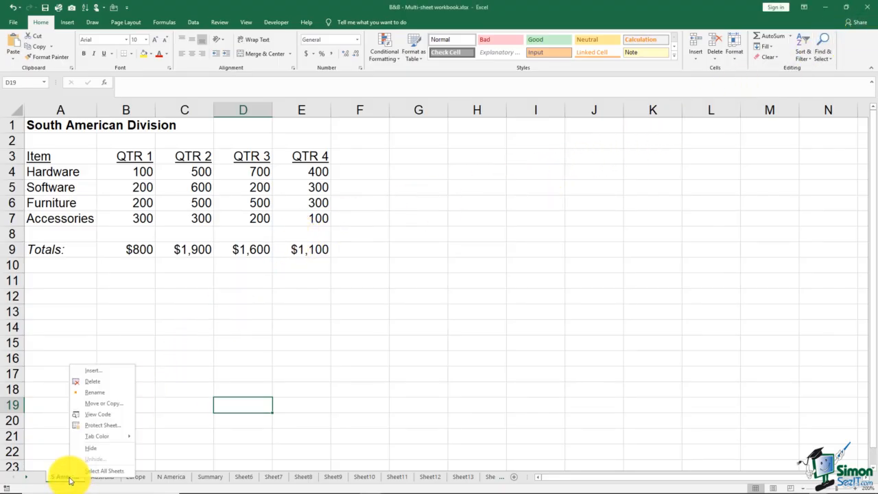
{"action": "left_click", "coordinate": [105, 426]}
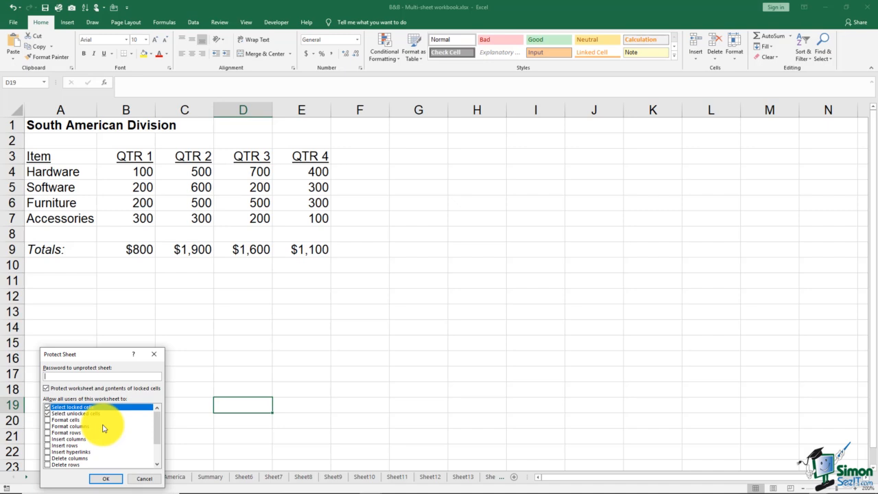
{"action": "left_click", "coordinate": [141, 478]}
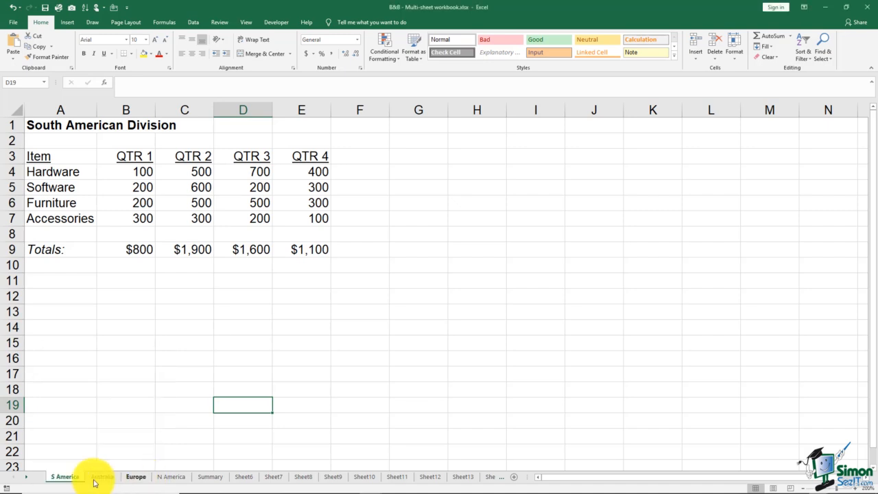
{"action": "right_click", "coordinate": [67, 476]}
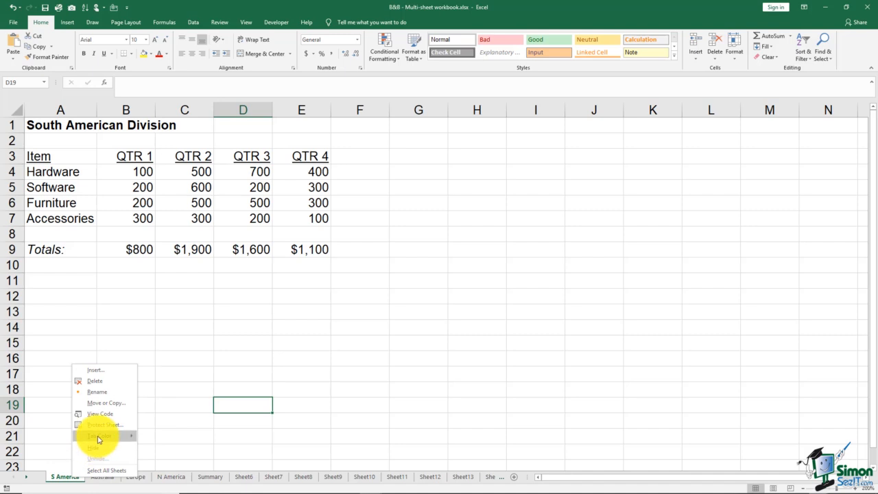
{"action": "mouse_move", "coordinate": [98, 439]}
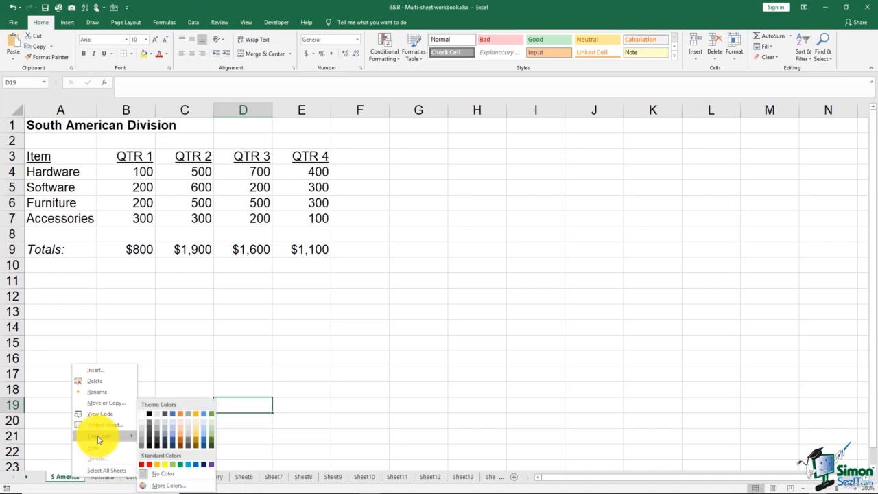
{"action": "left_click", "coordinate": [251, 367]}
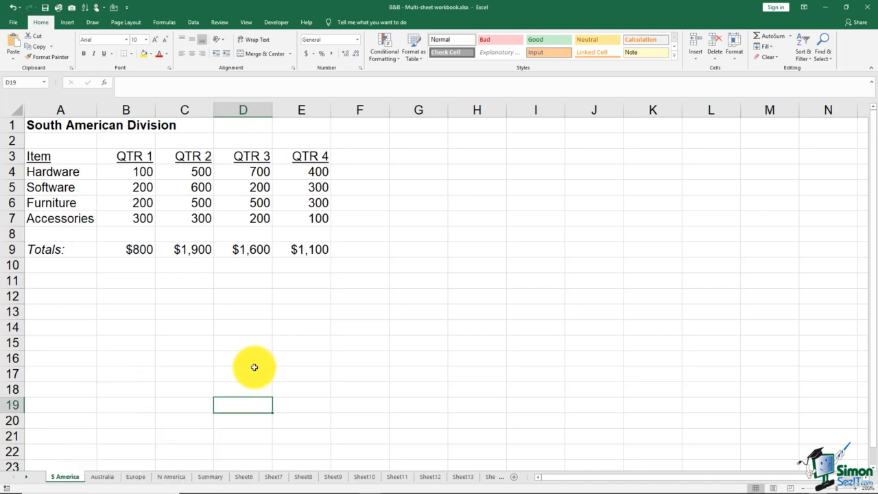
Set the Summary sheet's tab color to standard red and check it from the N America sheet
{"action": "left_click", "coordinate": [214, 476]}
{"action": "right_click", "coordinate": [213, 477]}
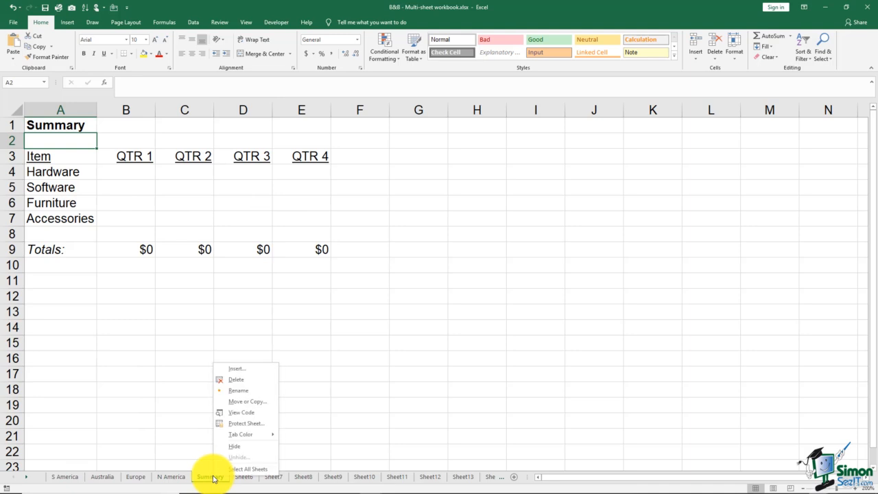
{"action": "mouse_move", "coordinate": [232, 439]}
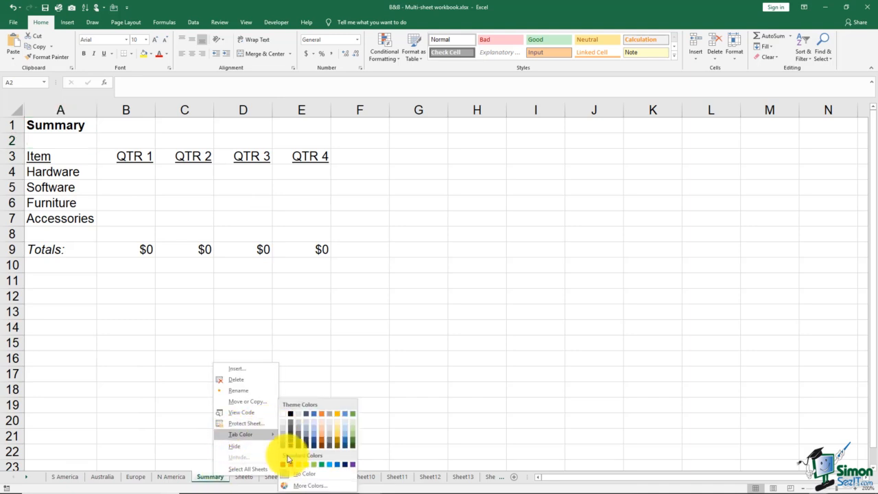
{"action": "left_click", "coordinate": [290, 465]}
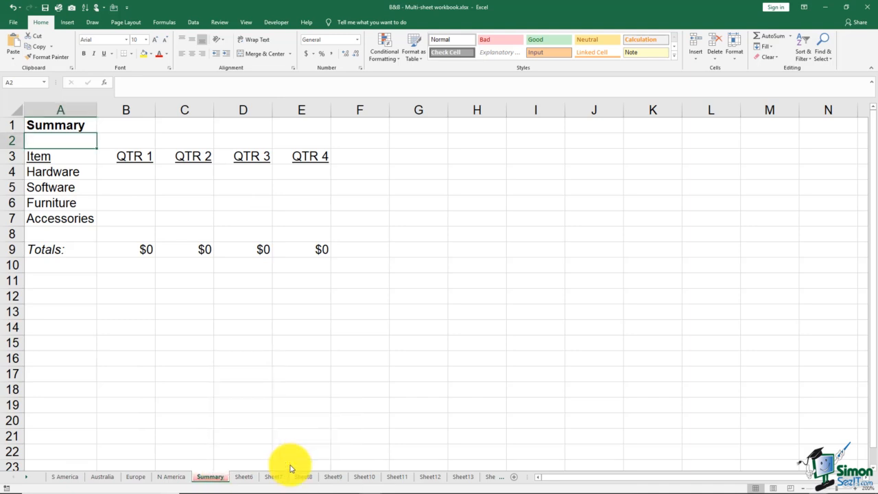
{"action": "left_click", "coordinate": [173, 476]}
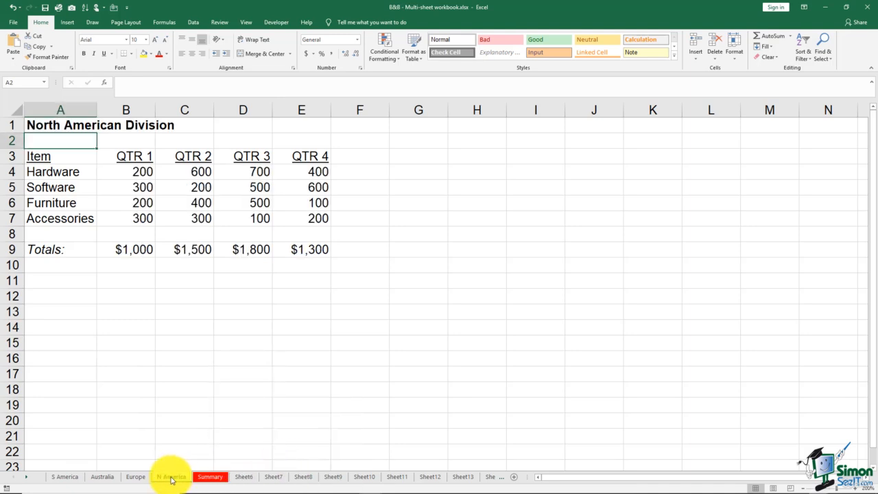
Hide the Summary sheet and unhide it again
{"action": "right_click", "coordinate": [208, 477]}
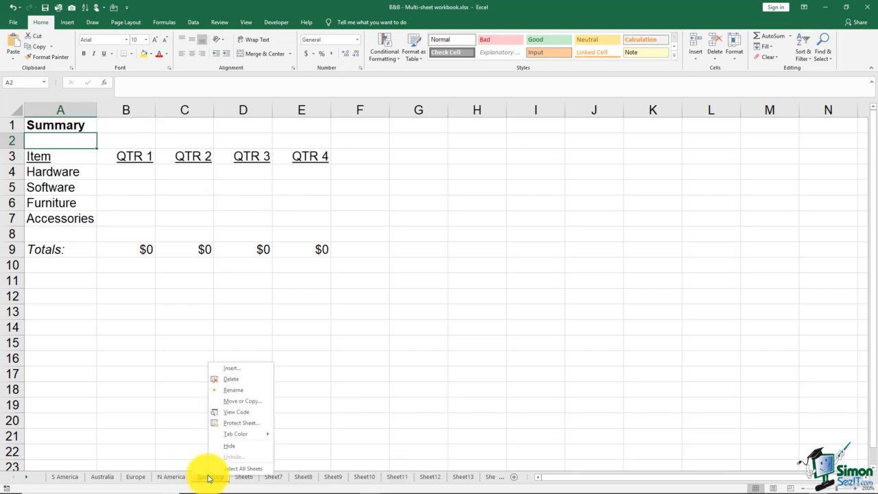
{"action": "left_click", "coordinate": [229, 447]}
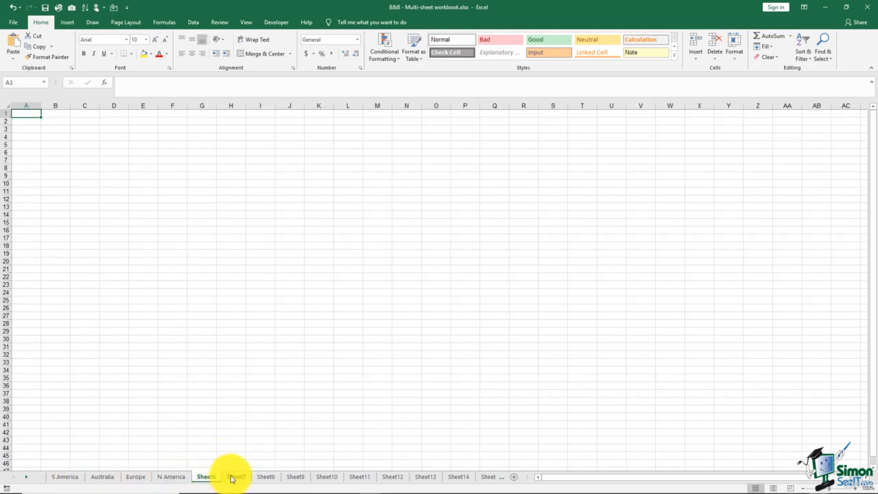
{"action": "right_click", "coordinate": [207, 476]}
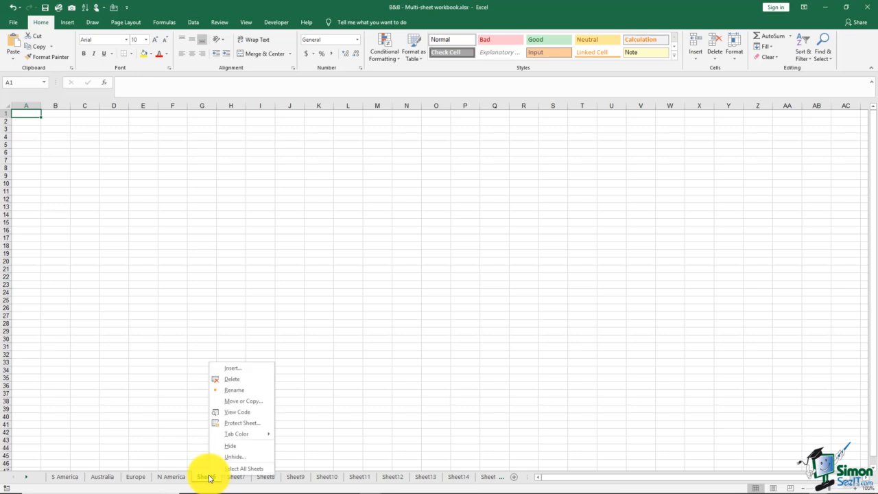
{"action": "left_click", "coordinate": [220, 458]}
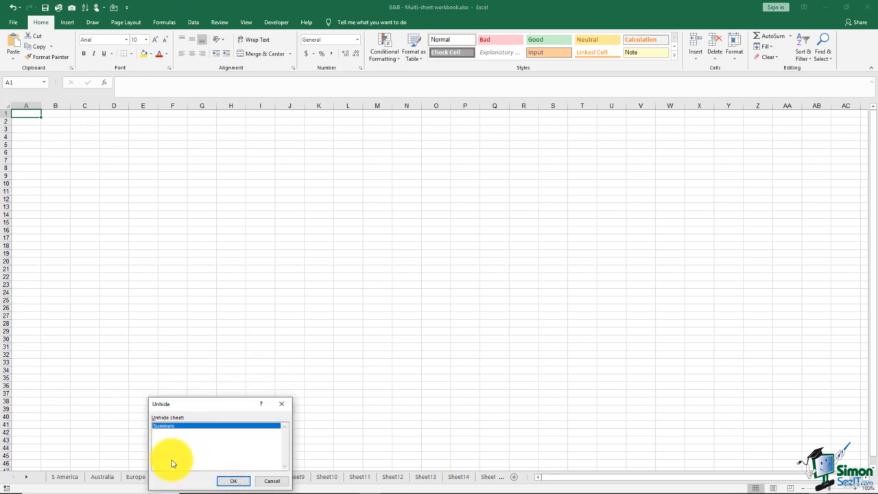
{"action": "left_click", "coordinate": [229, 483]}
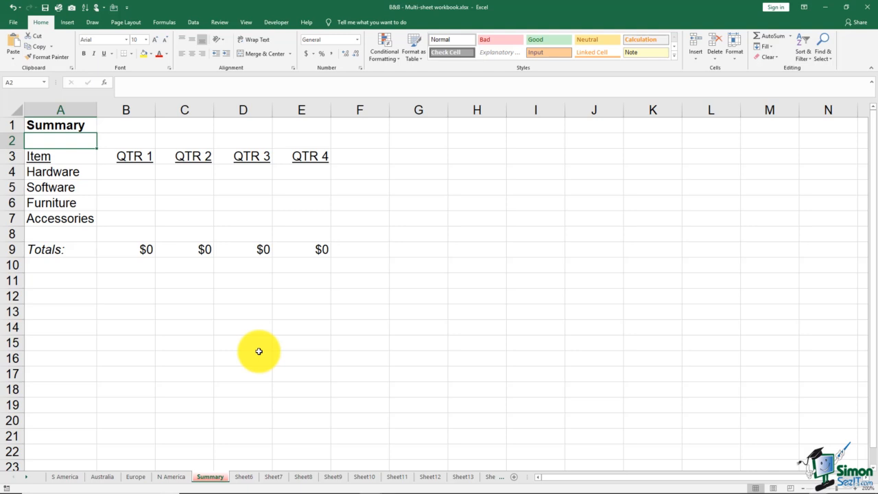
Group all sheets in the workbook and ungroup them by switching to Sheet8
{"action": "right_click", "coordinate": [213, 476]}
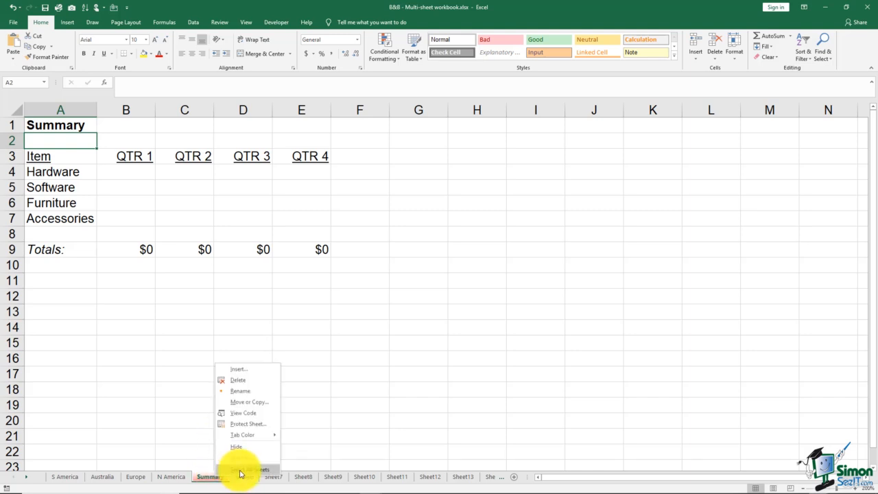
{"action": "left_click", "coordinate": [240, 471]}
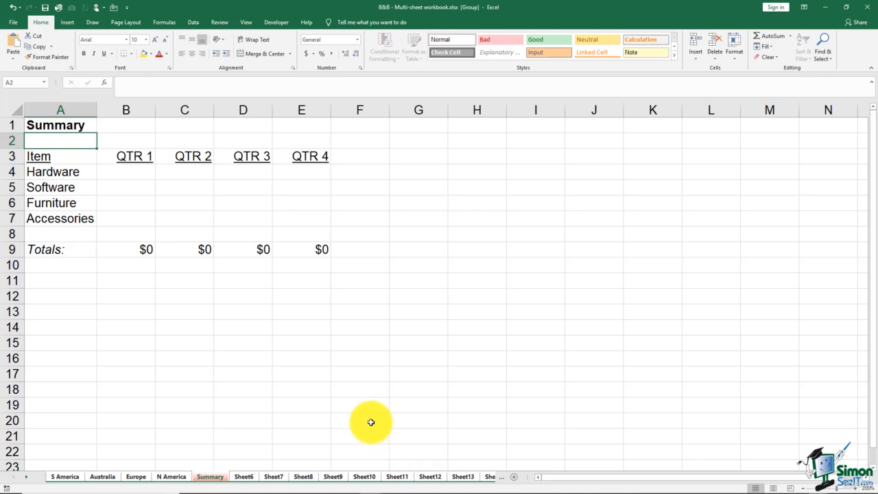
{"action": "left_click", "coordinate": [301, 477]}
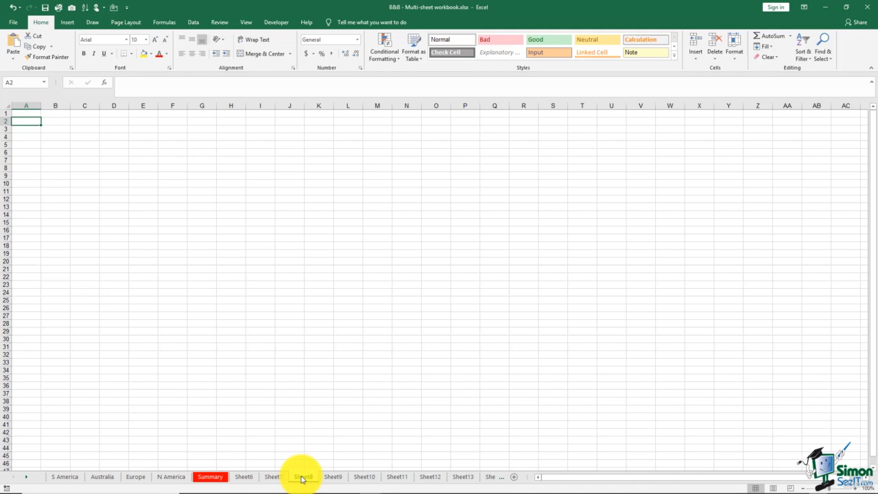